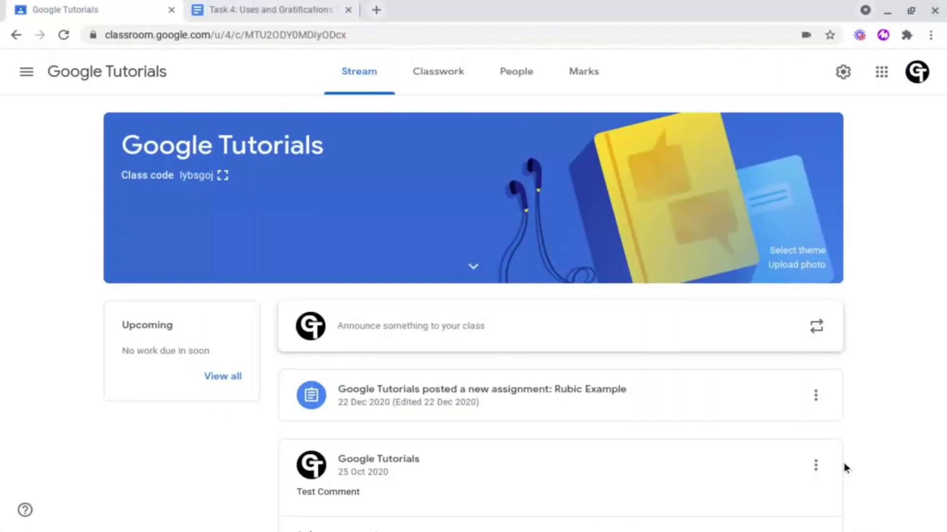
Record a 16-second Mote voice note and send it as a private comment on the student's Rubic Example submission.
click(690, 396)
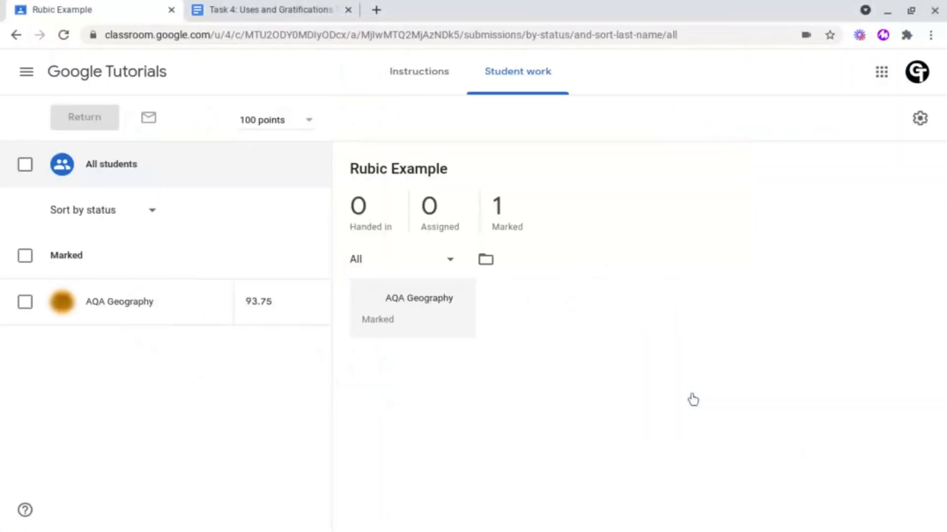
click(131, 304)
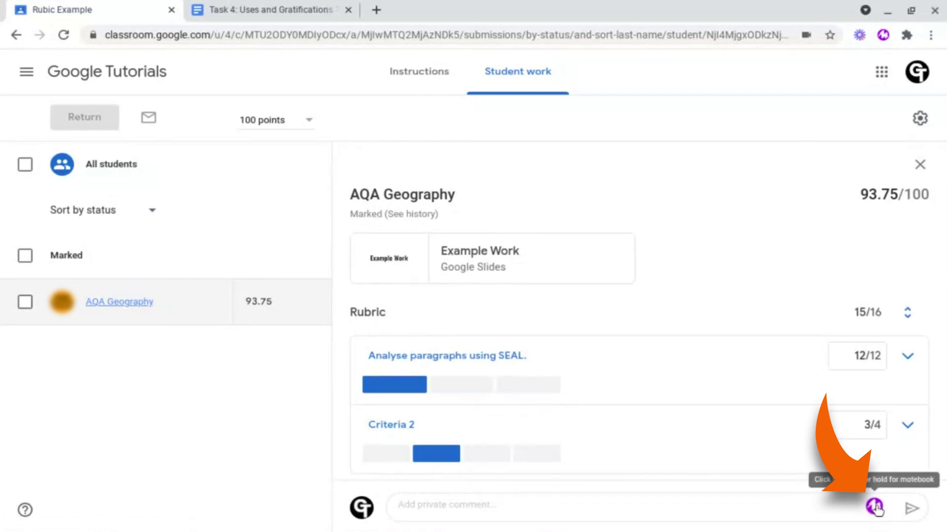
click(875, 507)
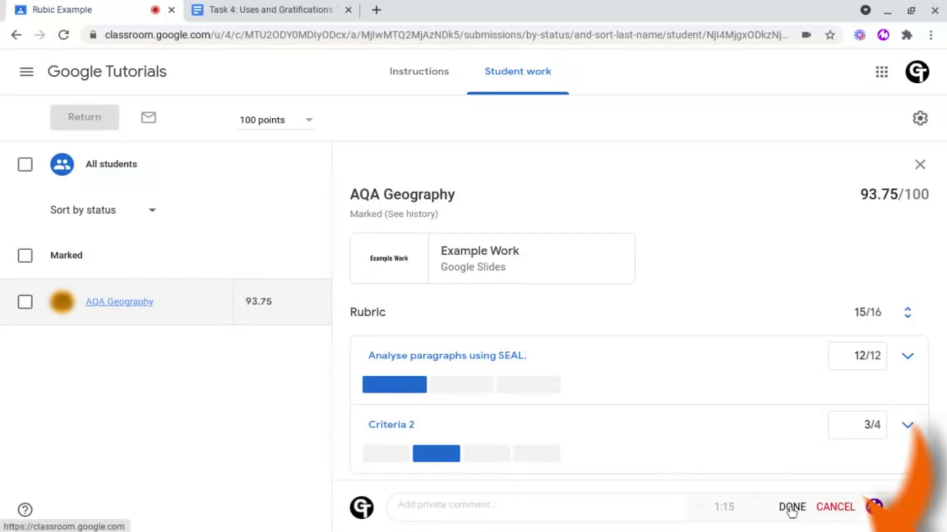
click(791, 509)
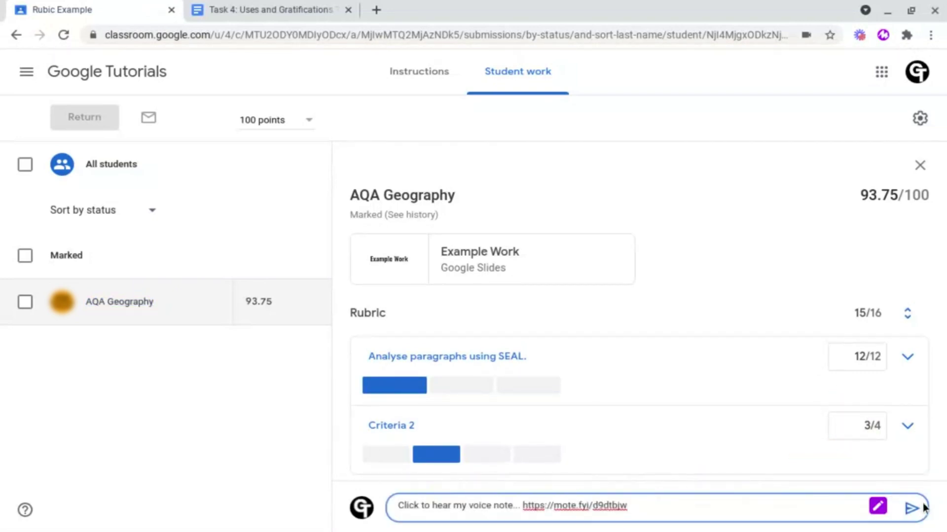
click(911, 509)
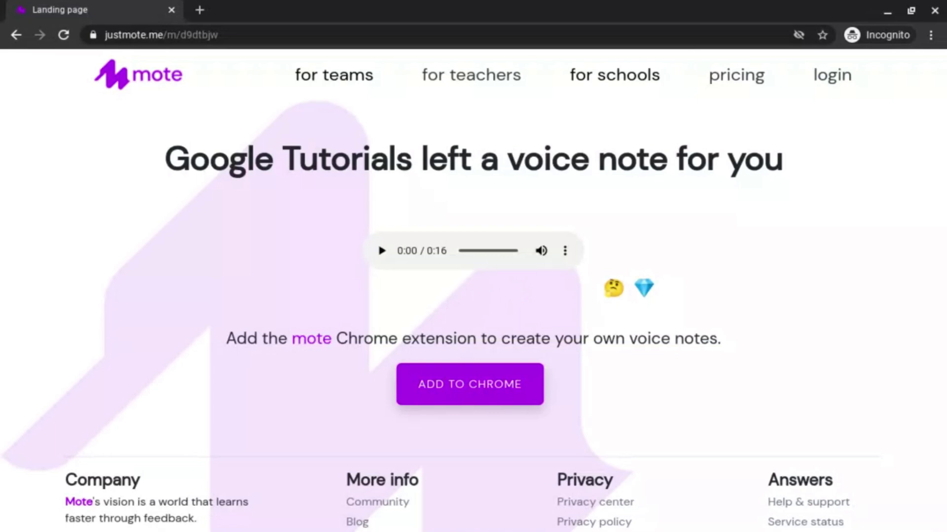
Compare the thinking and diamond reaction meanings, then react to the voice note with the diamond (understood).
mouse_move(633, 271)
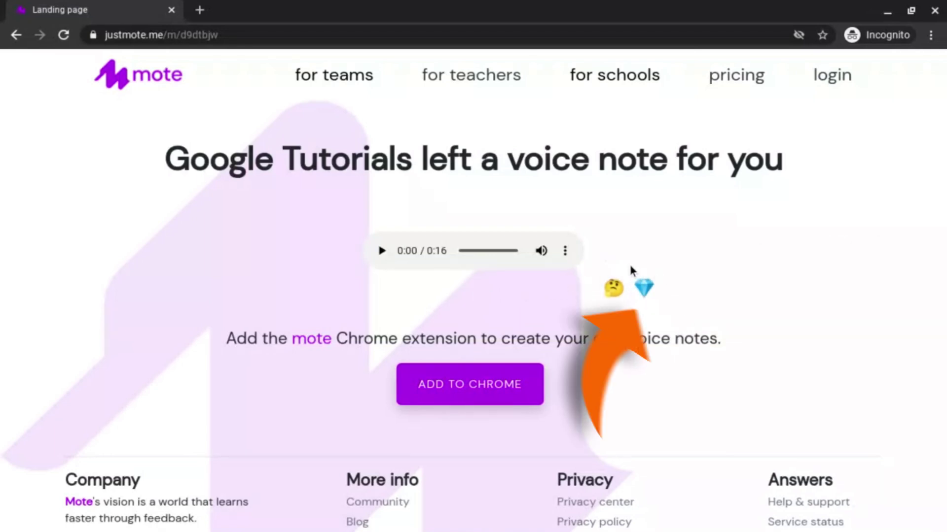
mouse_move(613, 291)
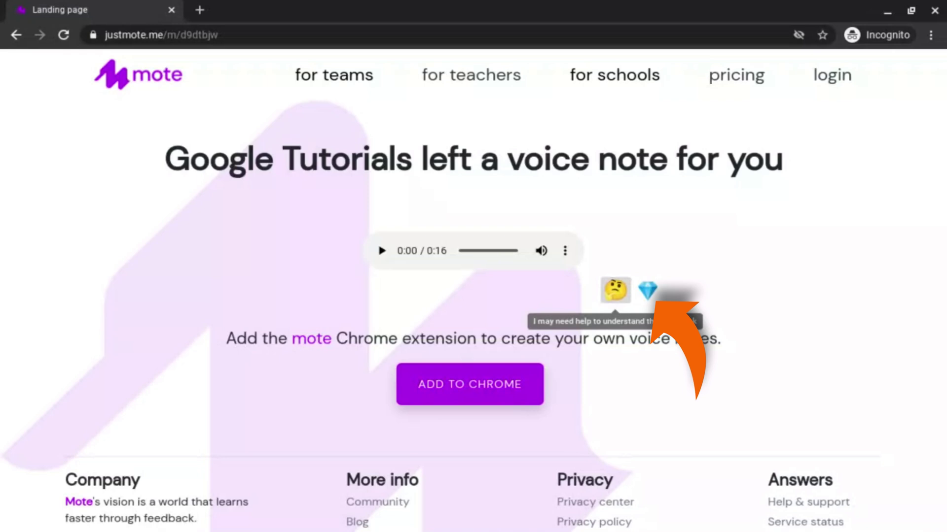
mouse_move(646, 292)
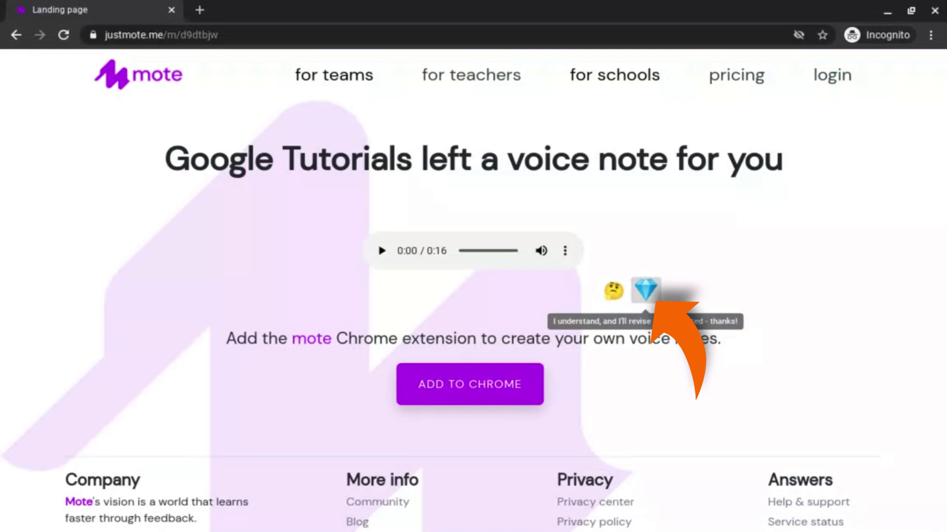
click(646, 291)
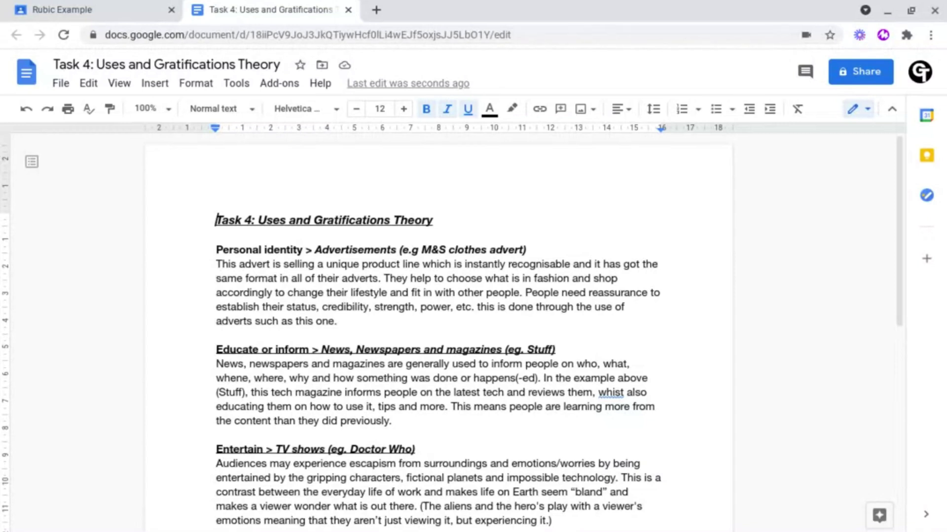
Record a Mote voice note into a new comment on the title 'Task 4: Uses and Gratifications Theory'.
triple_click(393, 212)
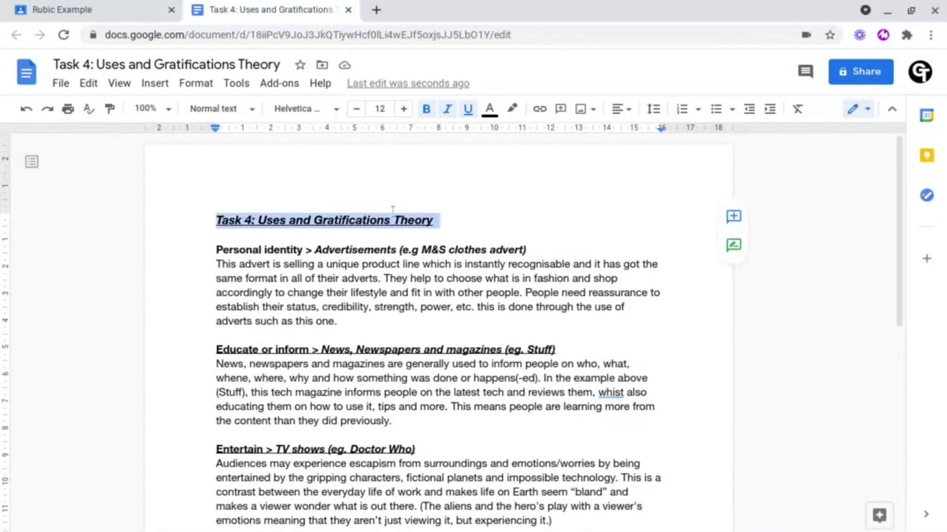
click(733, 217)
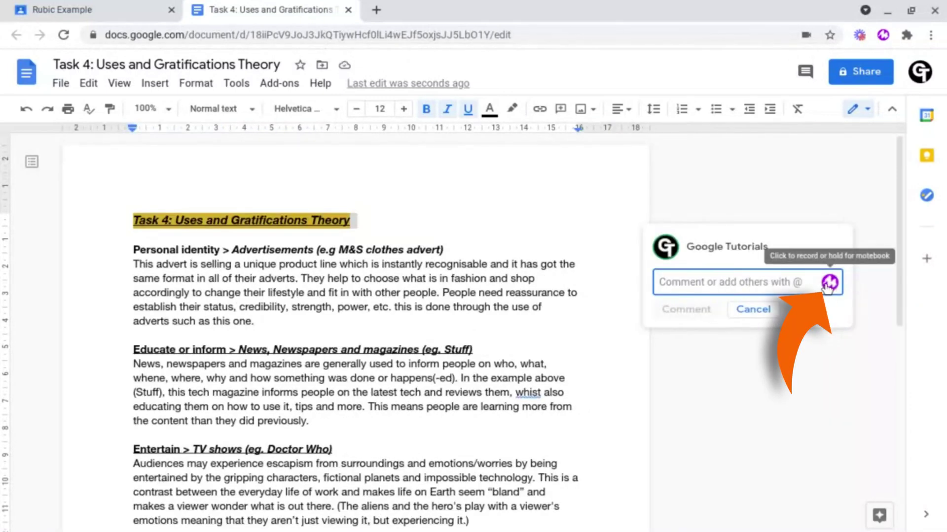
click(829, 283)
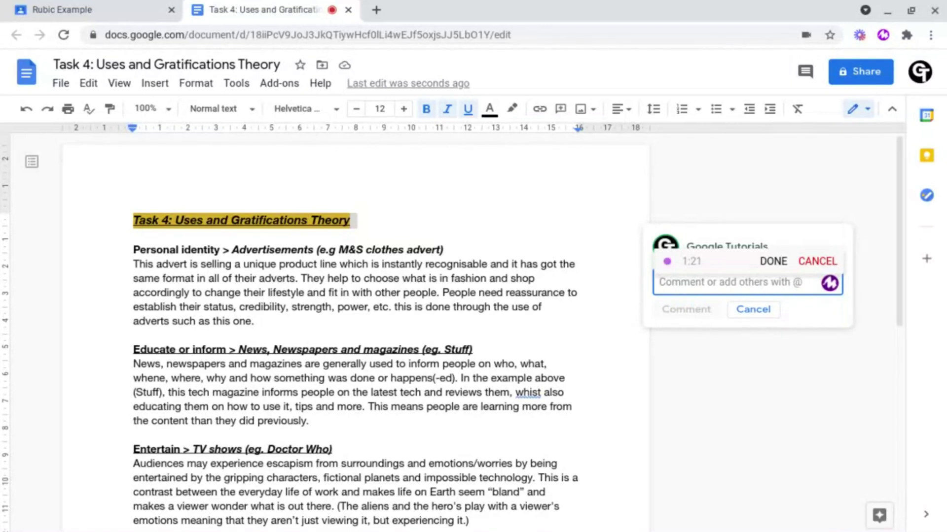
click(773, 261)
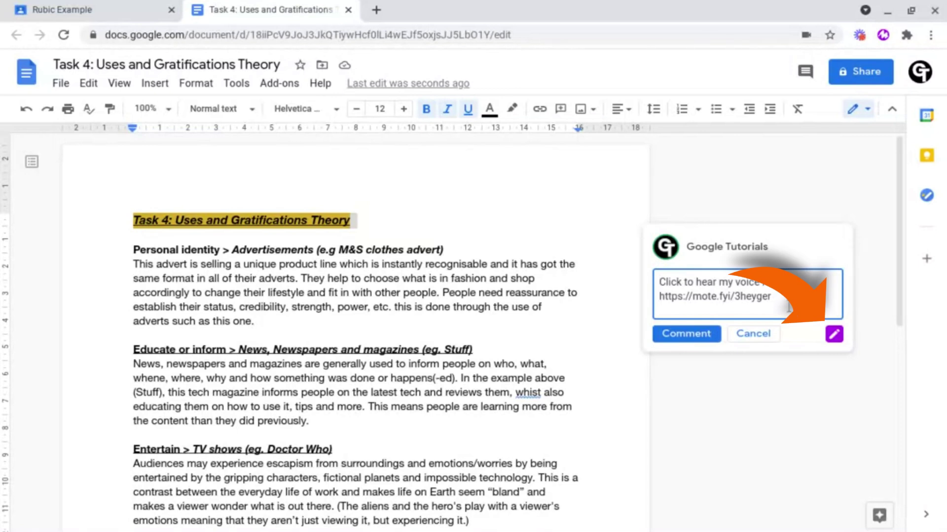
Play back the voice note in the transcript editor and set the transcript translation to English.
click(834, 334)
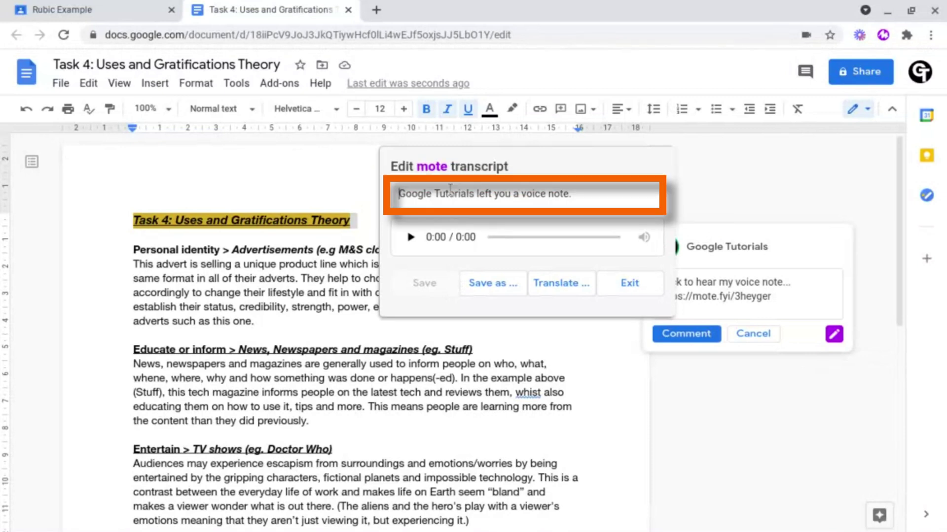
click(411, 237)
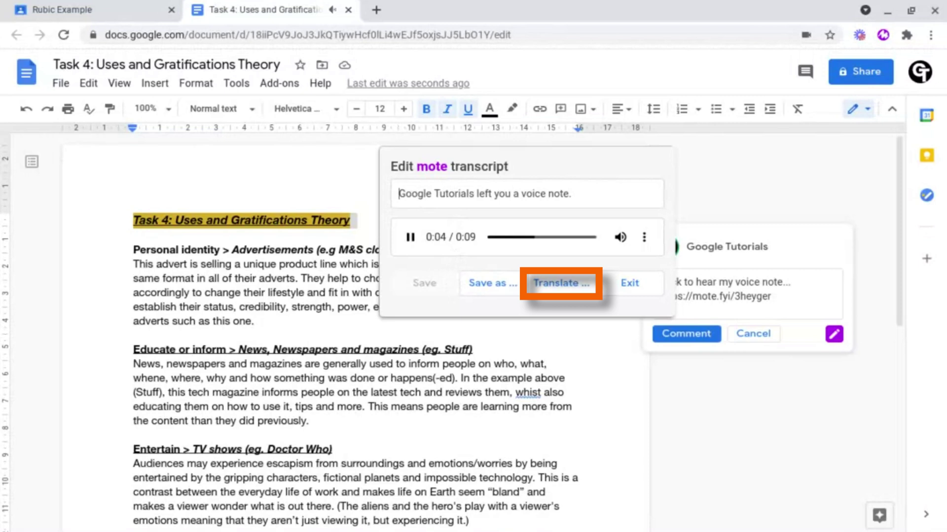
click(559, 282)
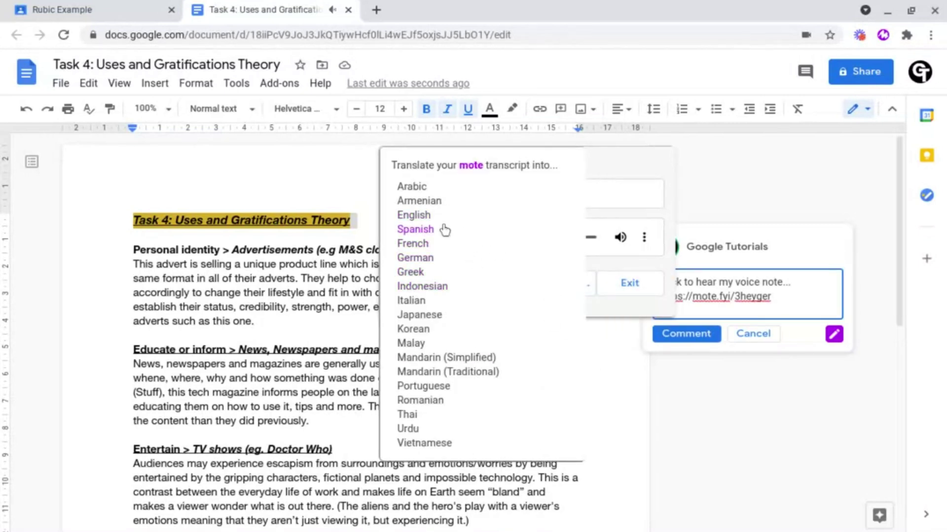
click(425, 215)
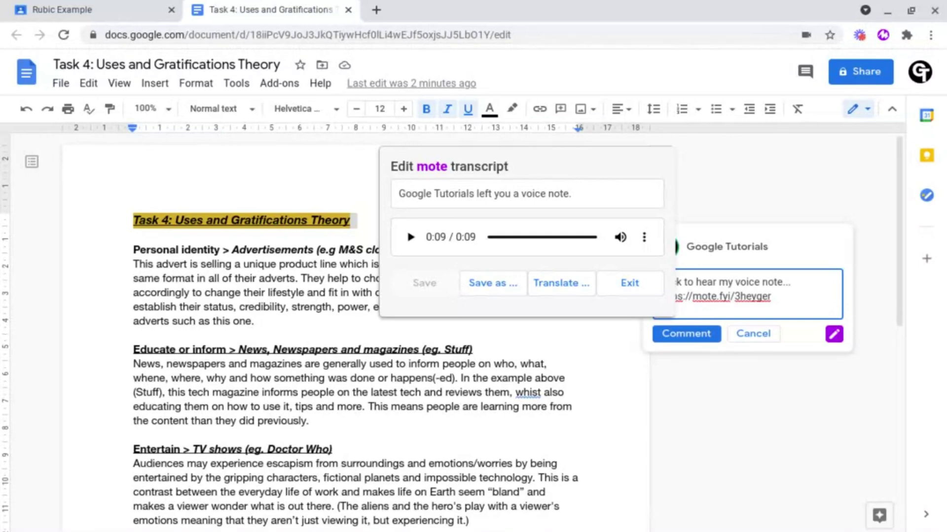
Save the note to the motebook as 'Google Tutorials Note 2' and post the comment.
click(479, 296)
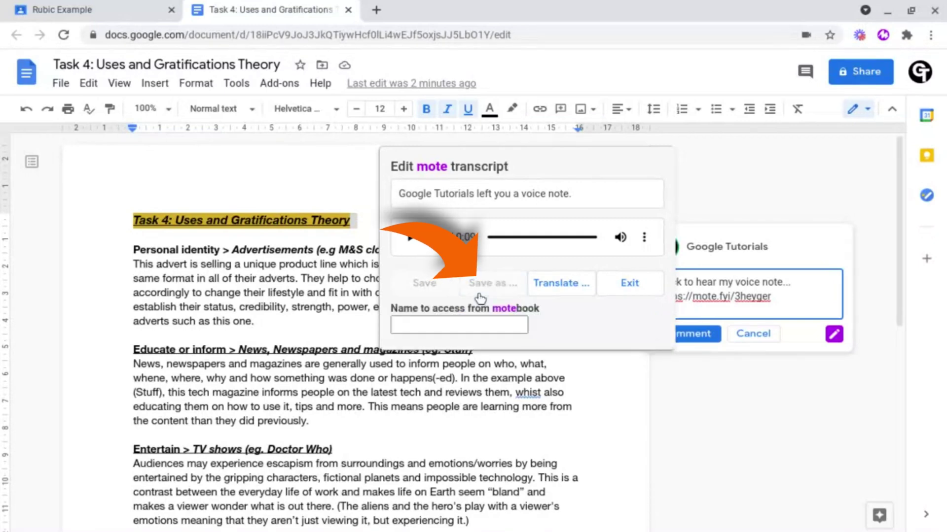
click(451, 330)
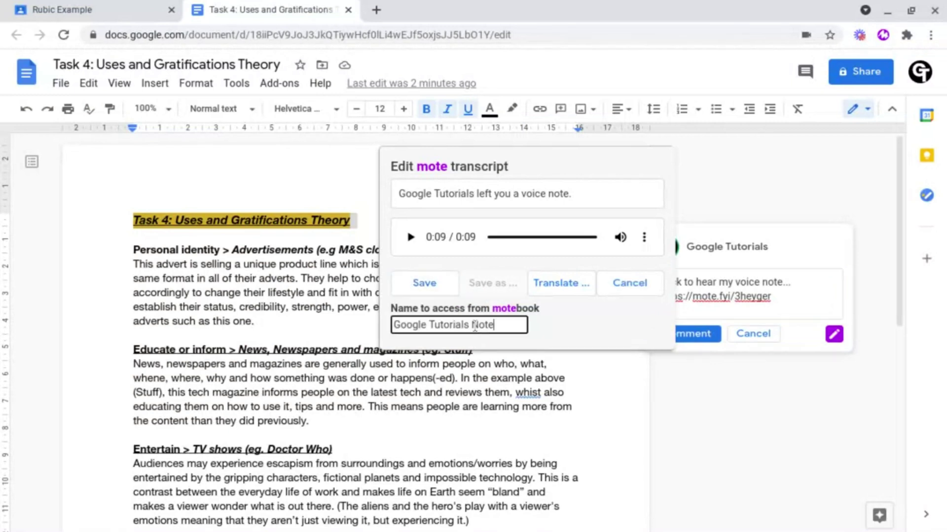
click(412, 279)
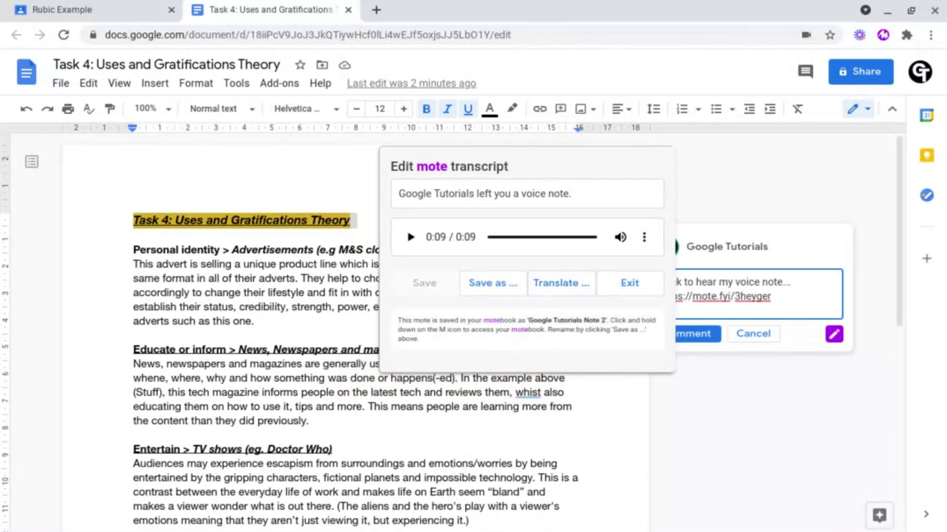
click(146, 335)
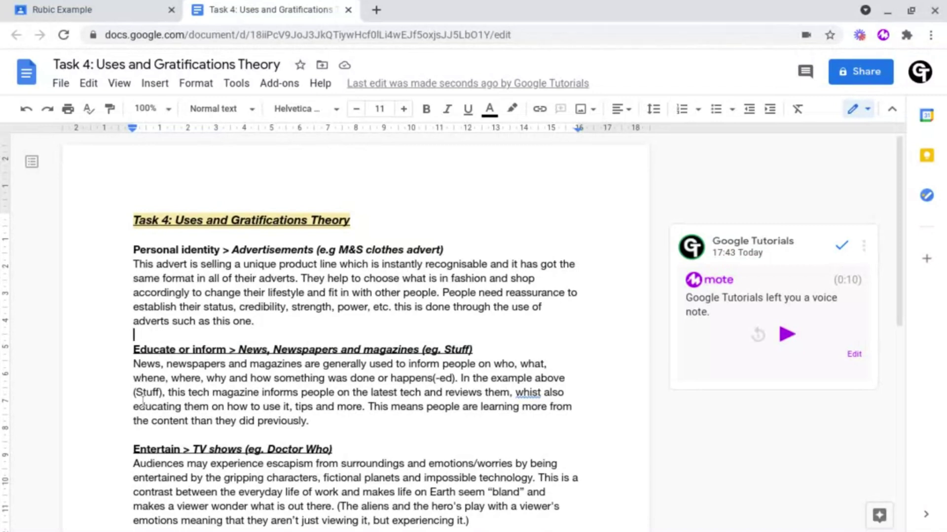
Comment on the word 'Entertain' with the saved 'Google Tutorials Note 2' voice note from the motebook.
double_click(156, 449)
click(657, 453)
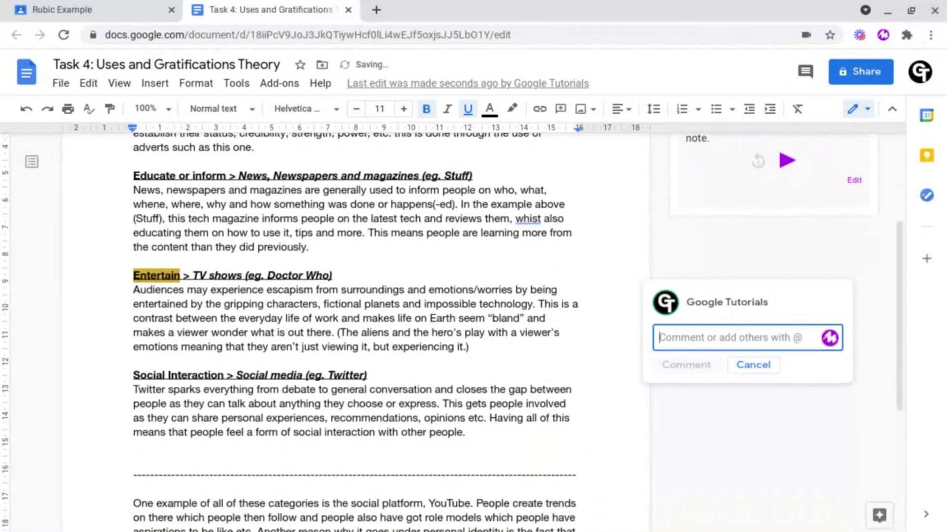
click(830, 338)
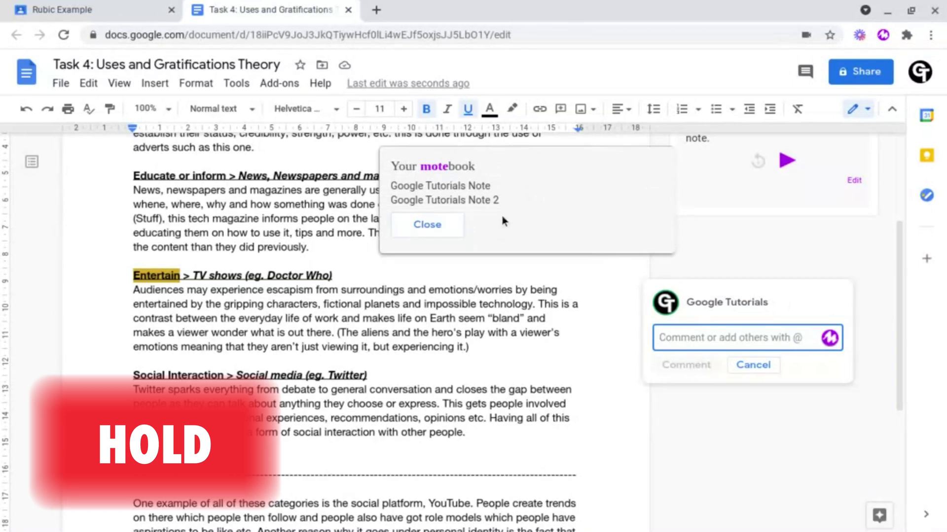
click(458, 200)
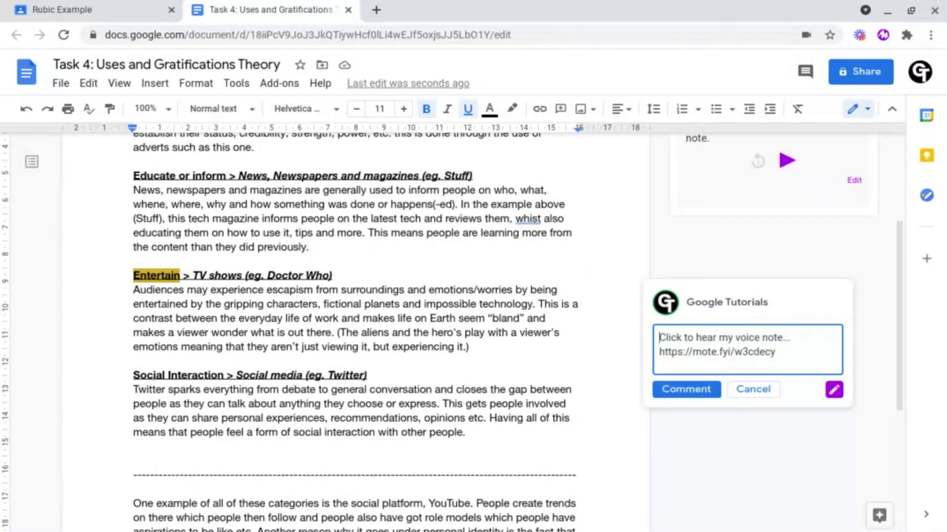
click(700, 392)
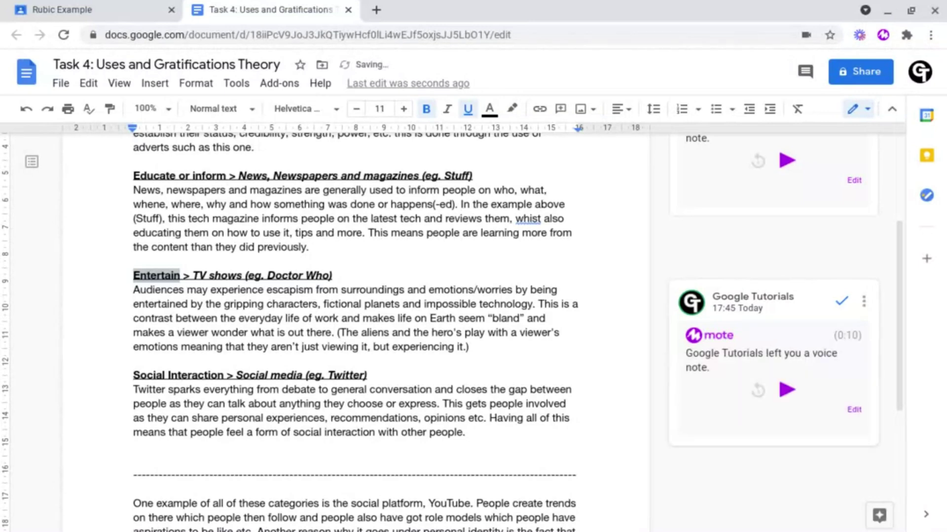
scroll(354, 320, up, 4)
click(134, 434)
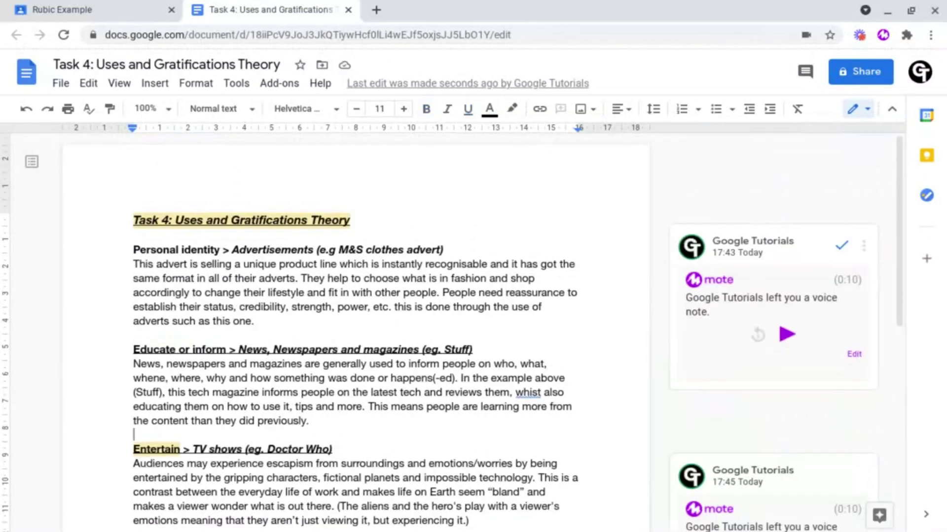
Open Mote's My activity & engagement page from the extension menu.
click(884, 35)
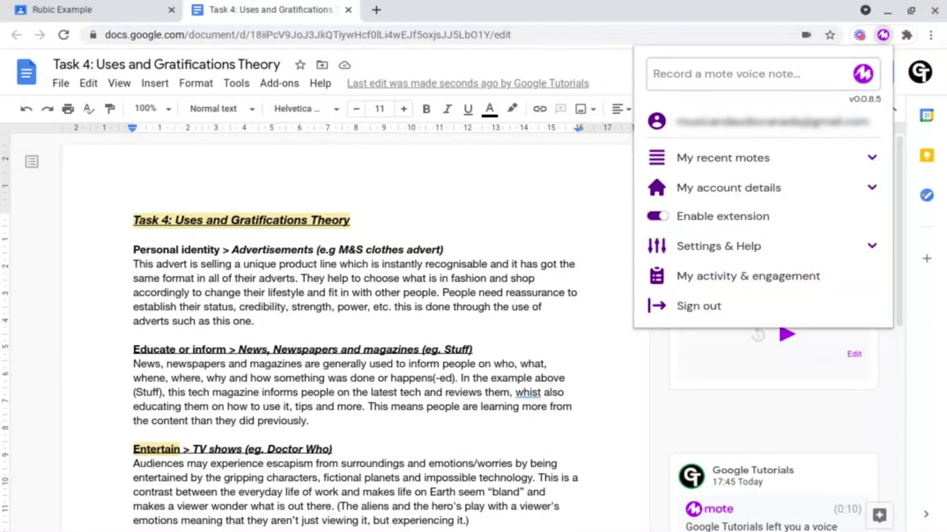
click(749, 277)
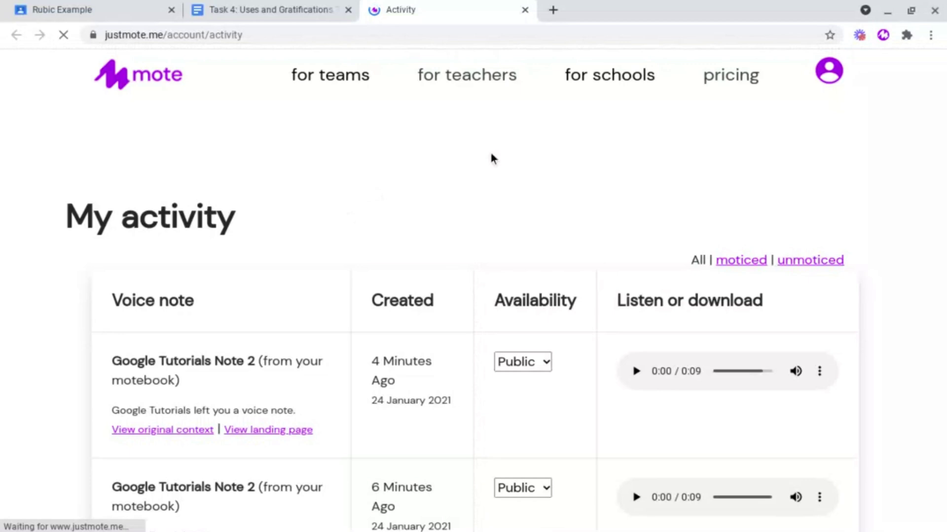
scroll(246, 170, down, 10)
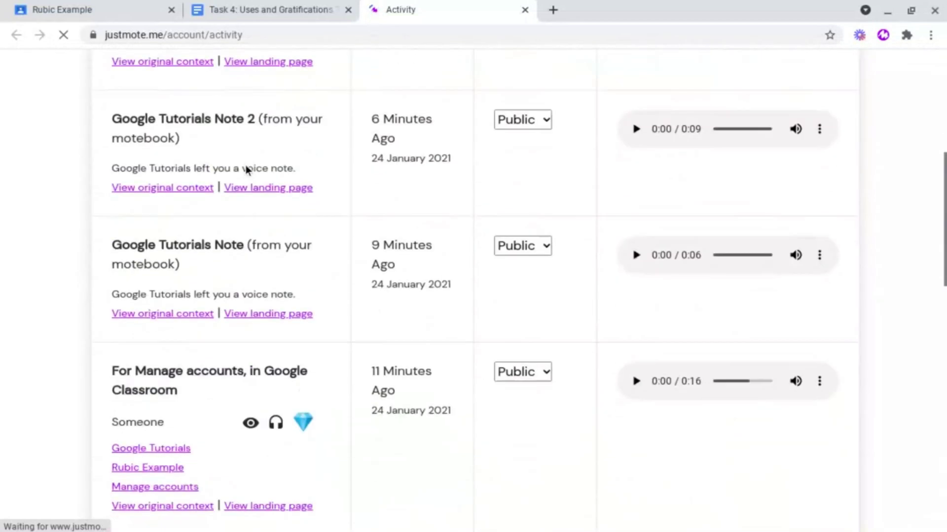
key(Home)
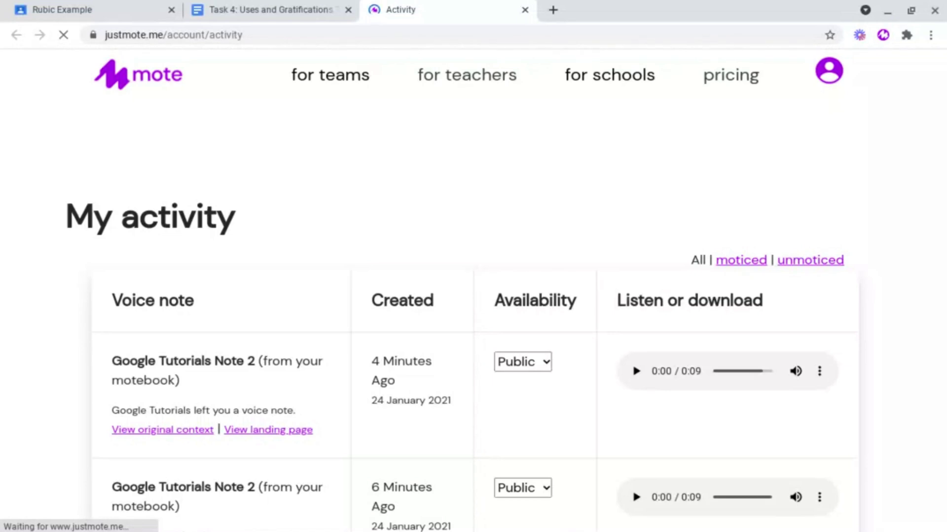
Check the newest note's availability, leave it Public, and scroll through the saved voice notes.
click(516, 362)
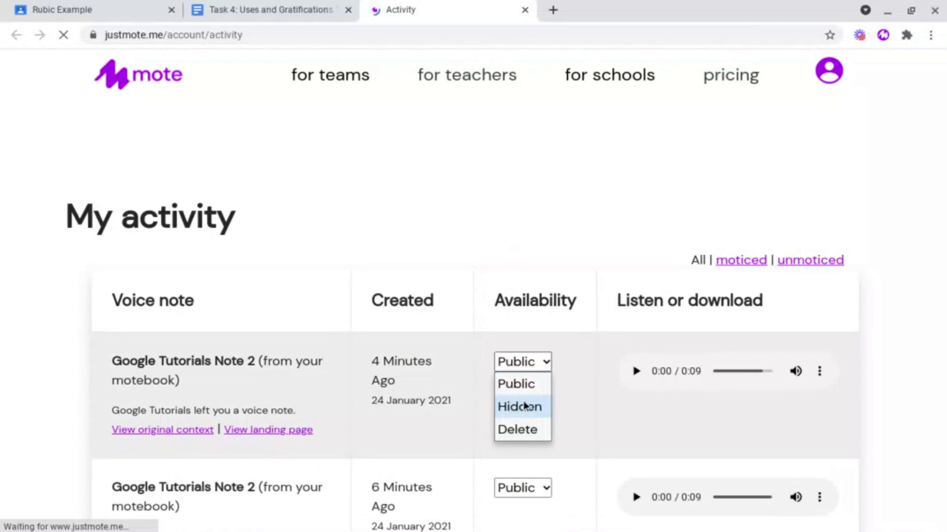
click(576, 176)
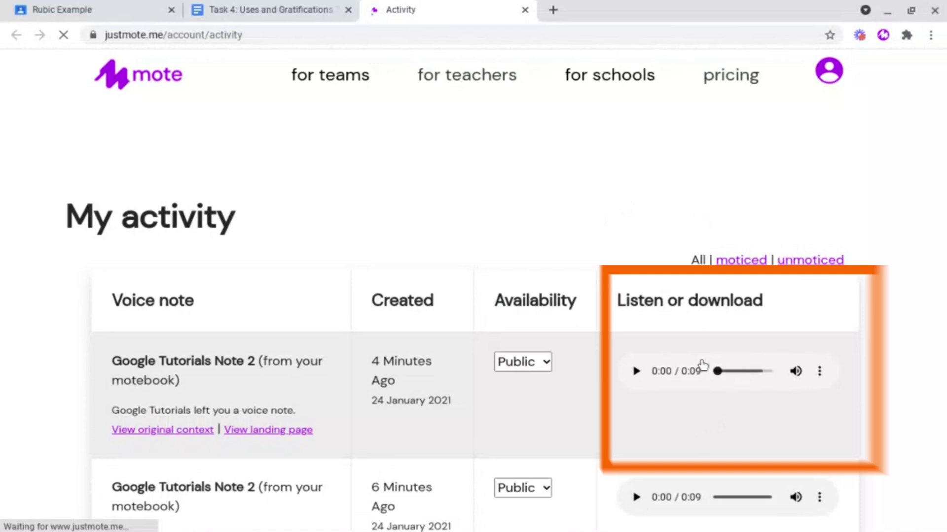
scroll(702, 364, down, 6)
scroll(374, 333, down, 3)
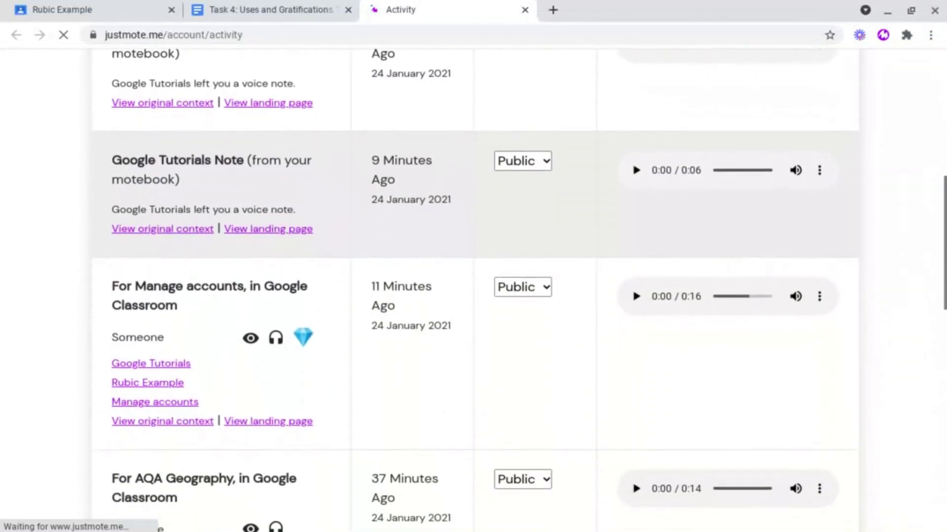